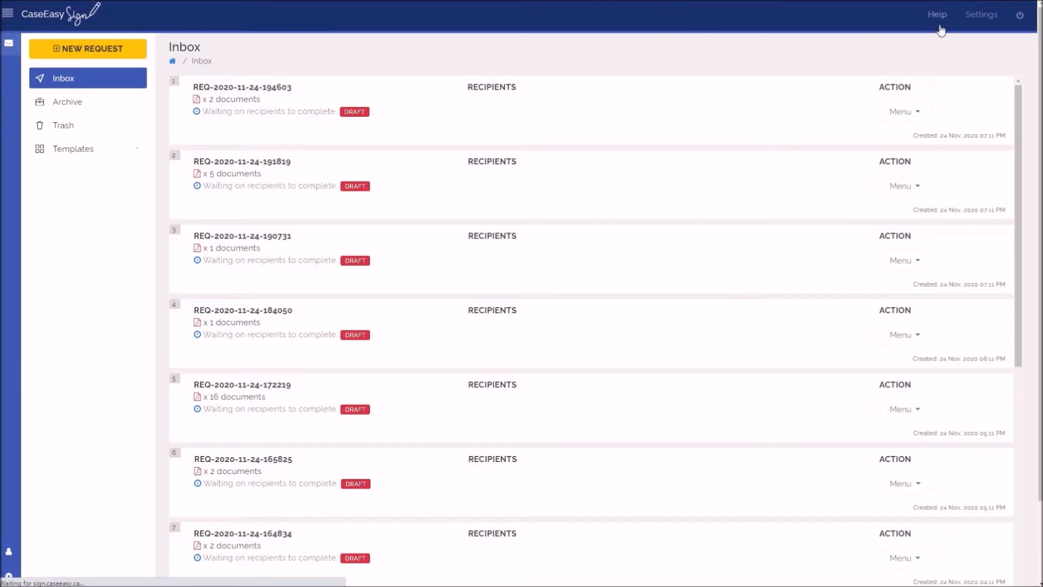
Create a new signature request tagged CASE-002, upload the IMM5476 Use of a Representative PDF and proceed to the recipients.
left_click(103, 60)
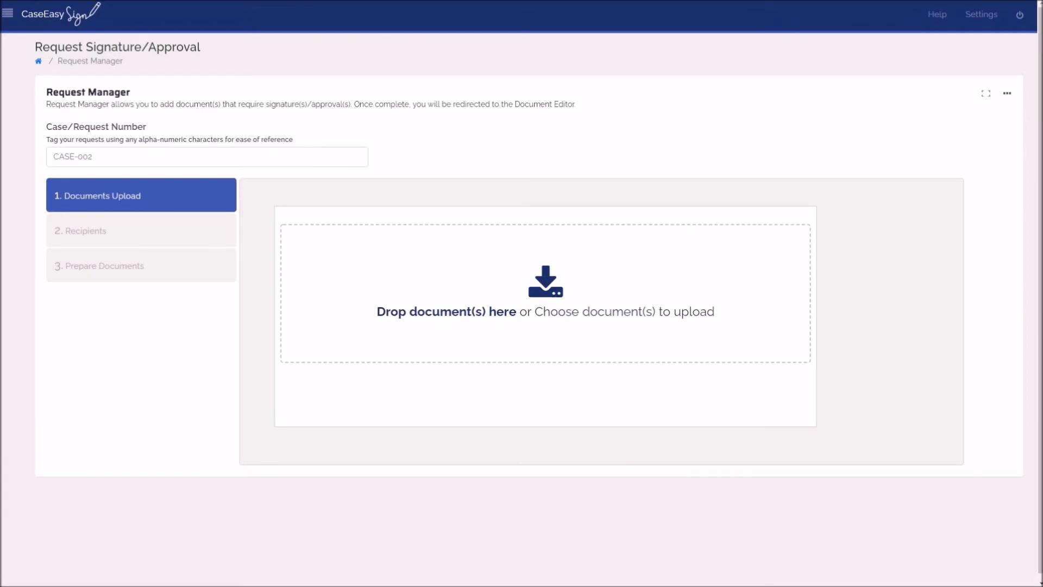
left_click_drag(158, 190, 380, 296)
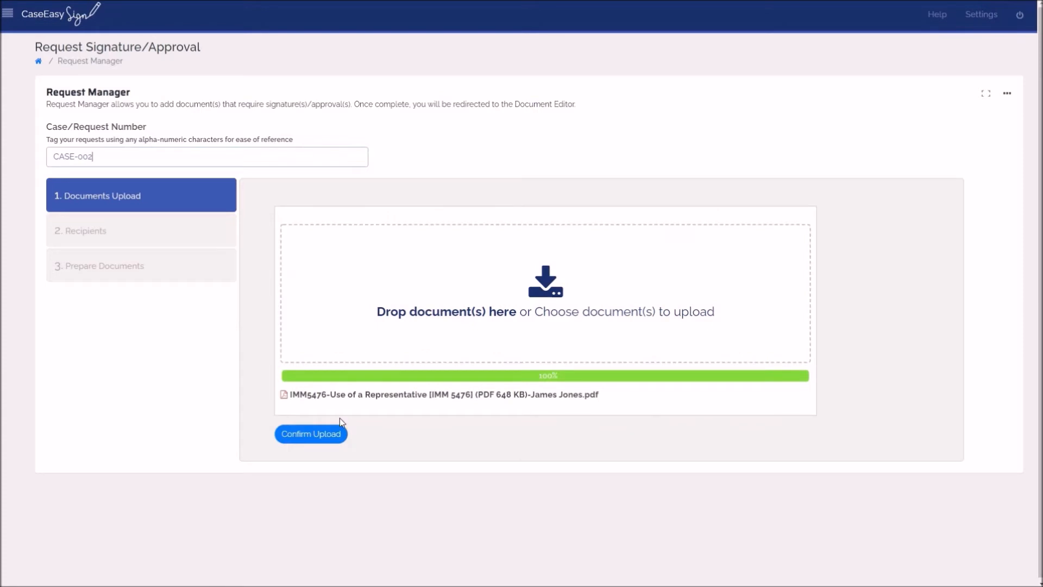
left_click(335, 433)
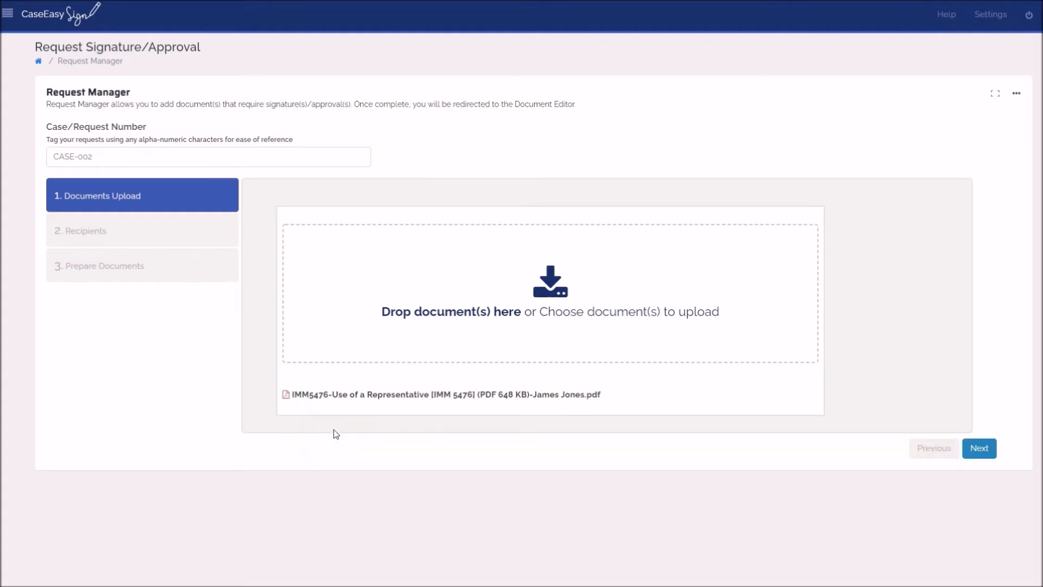
left_click(973, 450)
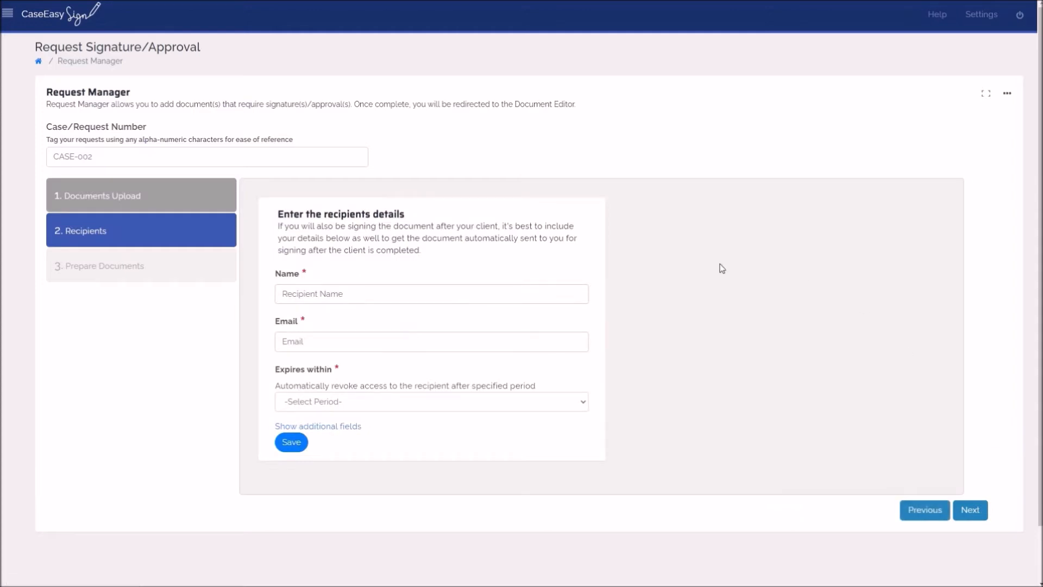
Enter the recipient's name and e-mail address and set the access to expire within 7 days.
left_click(452, 285)
type("Jane Doe")
key("Tab")
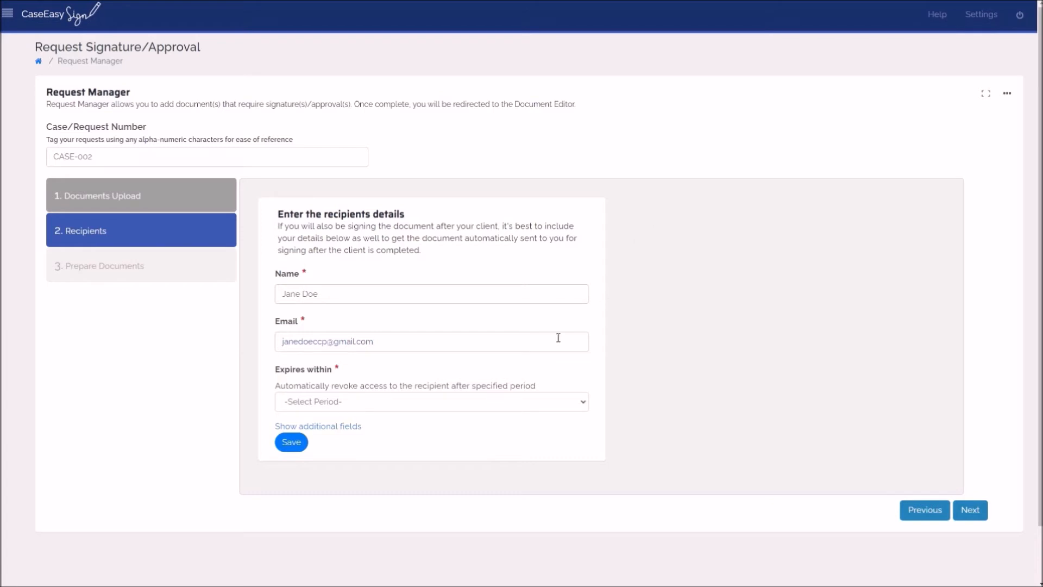
left_click(506, 401)
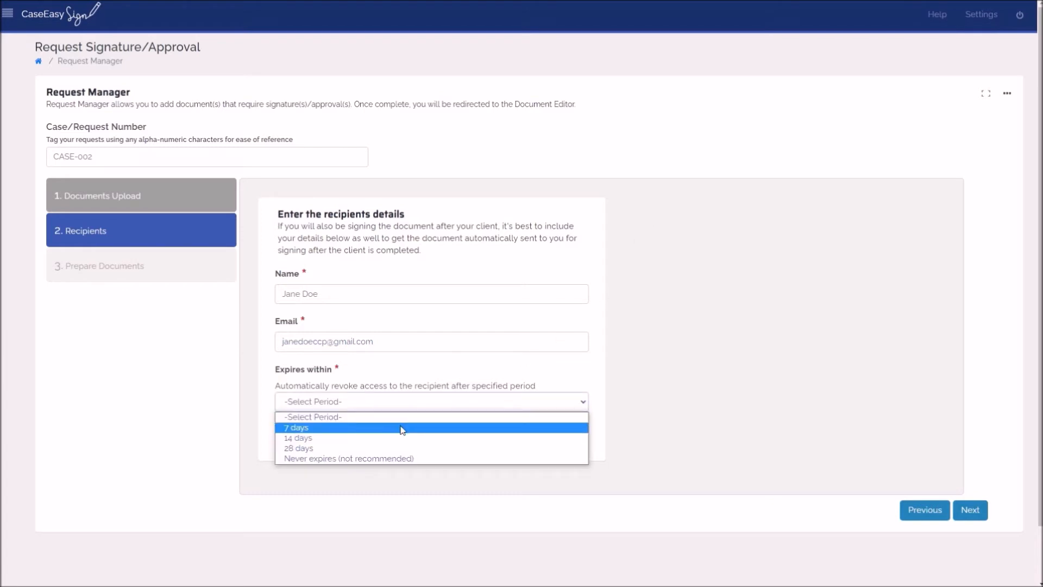
left_click(403, 429)
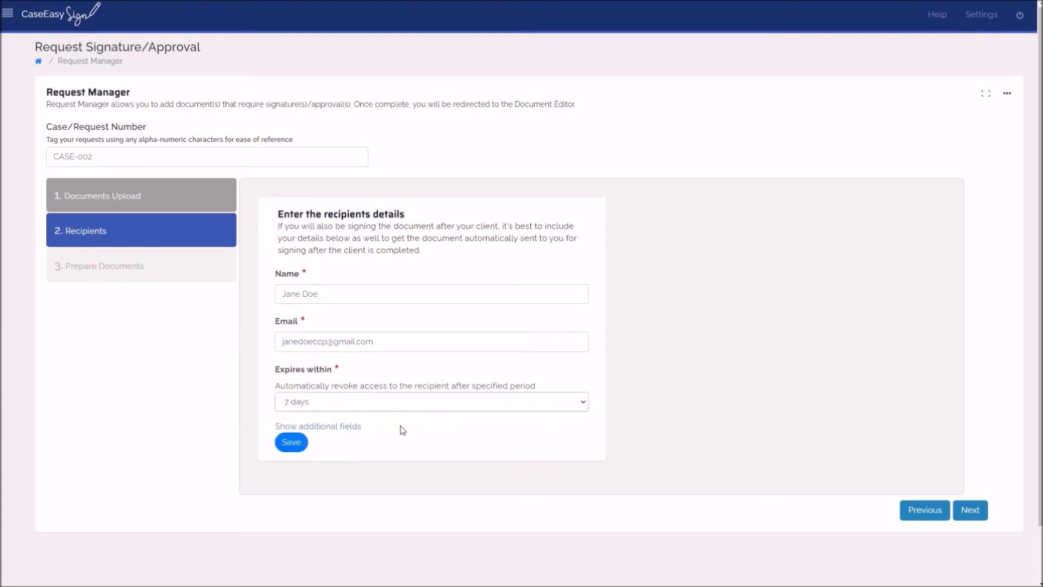
Show the additional recipient fields, enter a protection password and save the recipient.
left_click(323, 428)
scroll(435, 407, "down", 3)
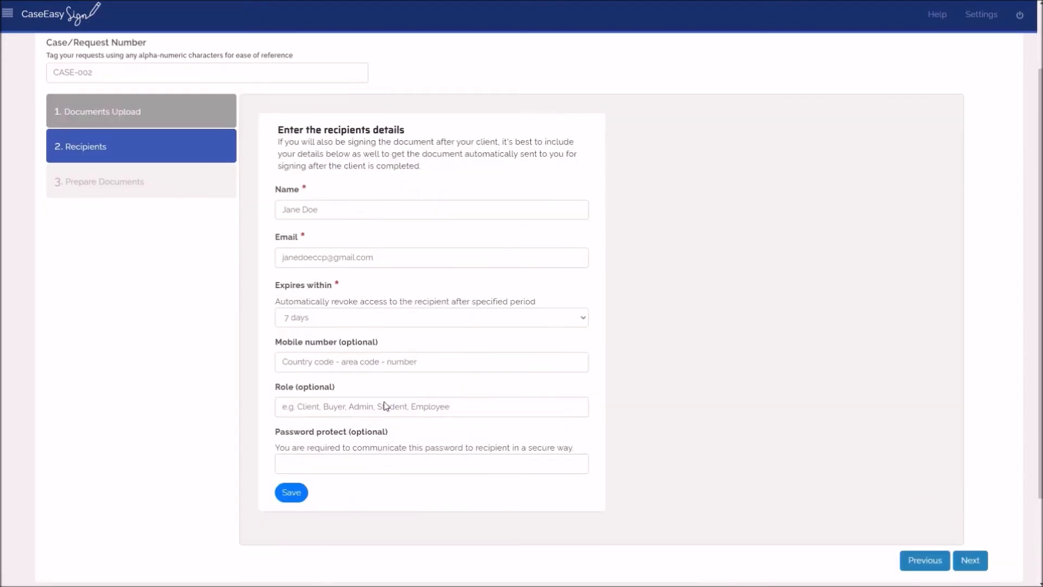
left_click(377, 386)
type("P@ssword")
scroll(721, 309, "up", 1)
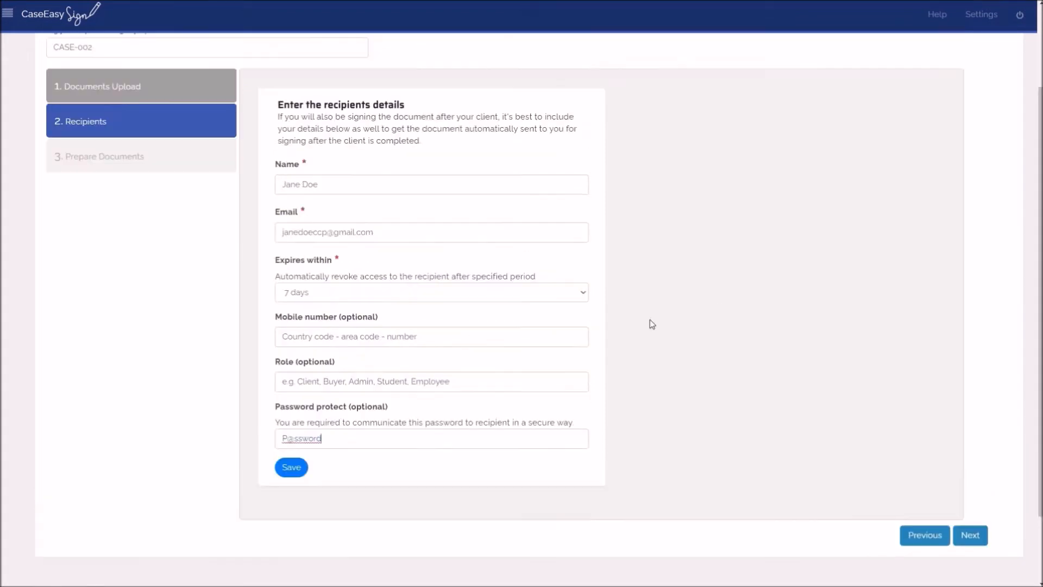
left_click(298, 468)
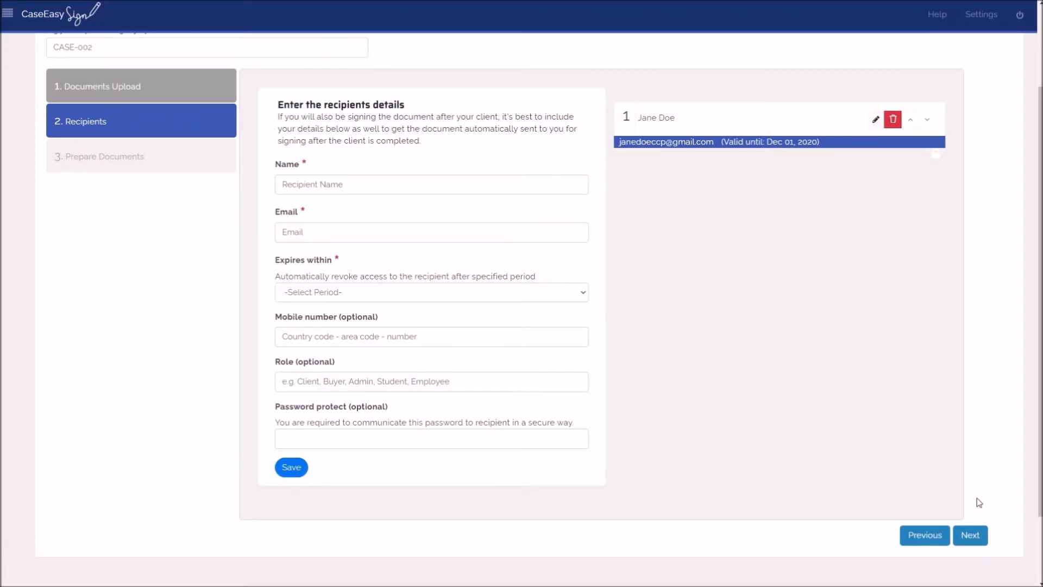
Continue to the document editor and place a compact signature field for the recipient above the Signature of applicant line on page 3.
left_click(972, 535)
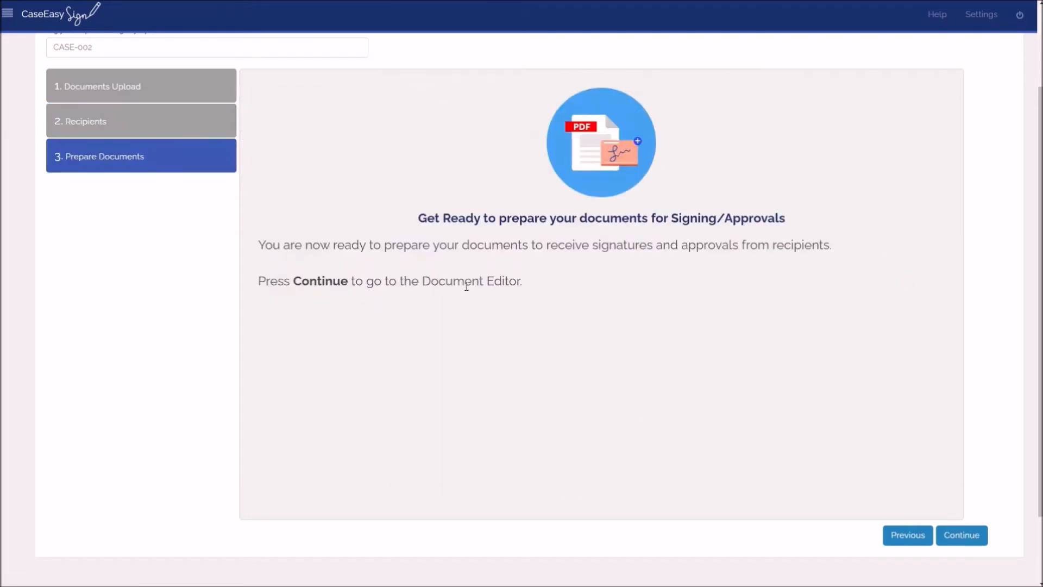
left_click(977, 539)
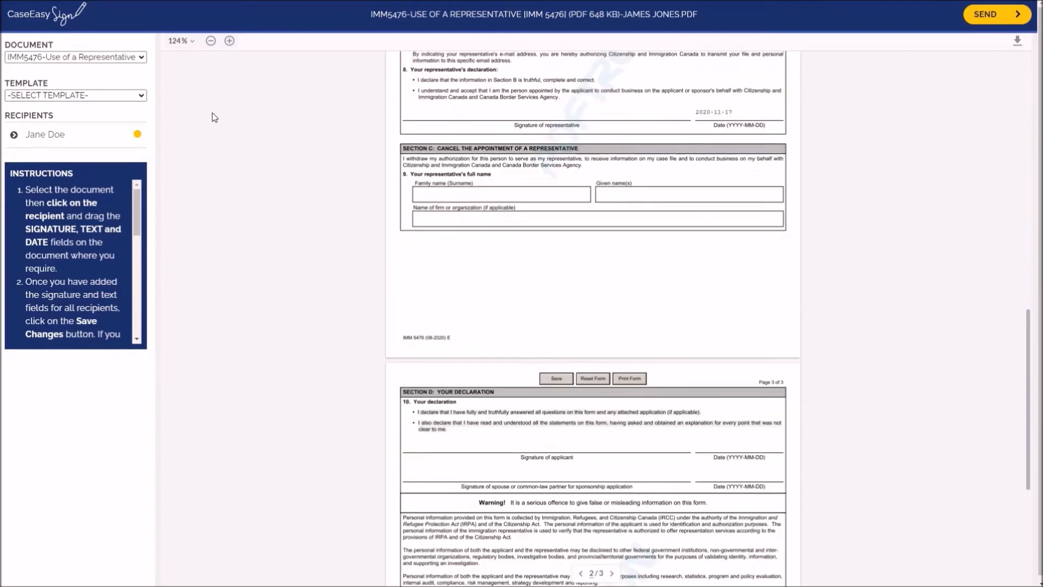
left_click(230, 42)
left_click(229, 42)
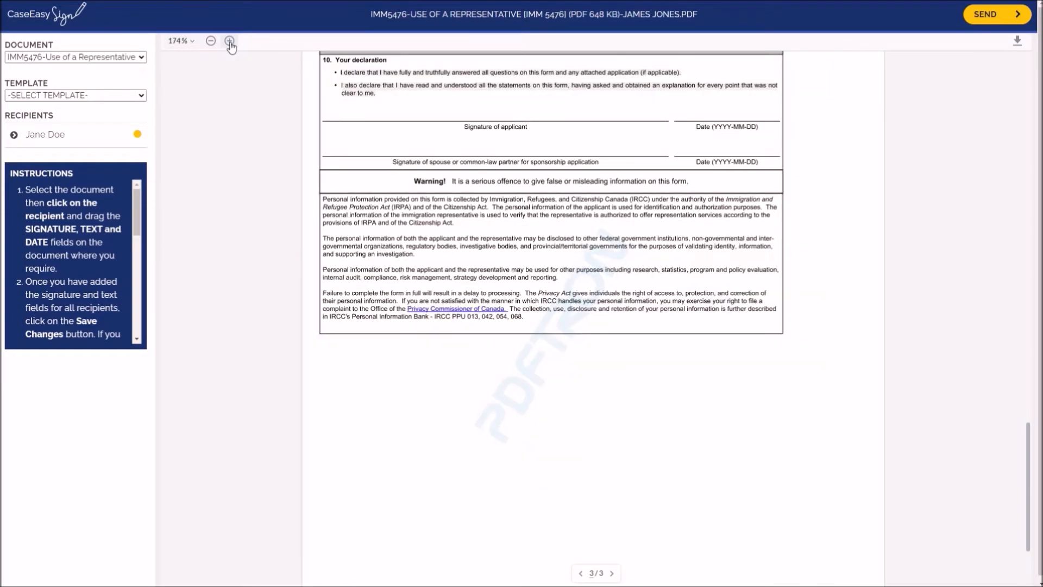
left_click(53, 135)
left_click(97, 95)
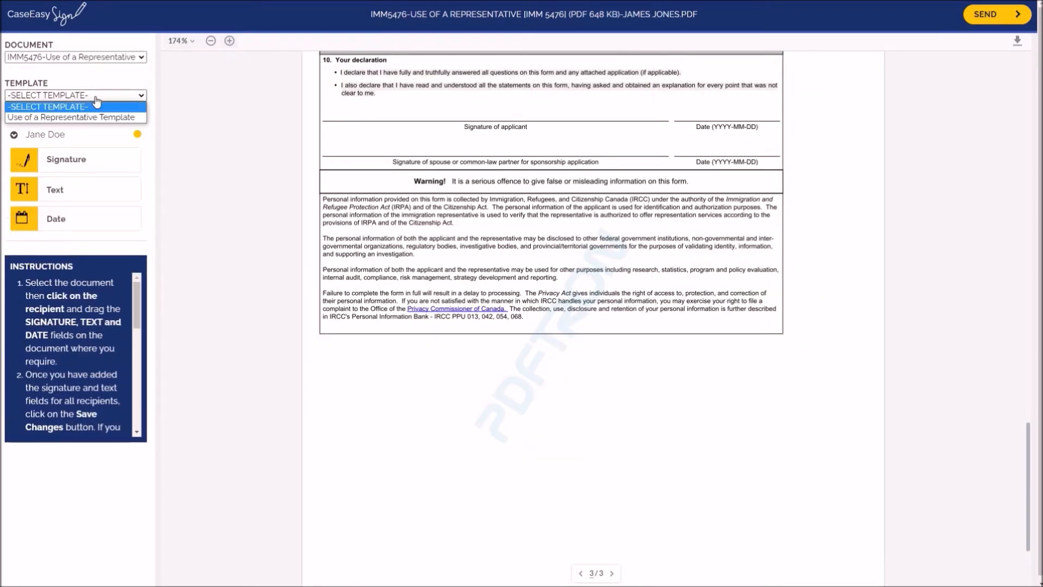
left_click(118, 82)
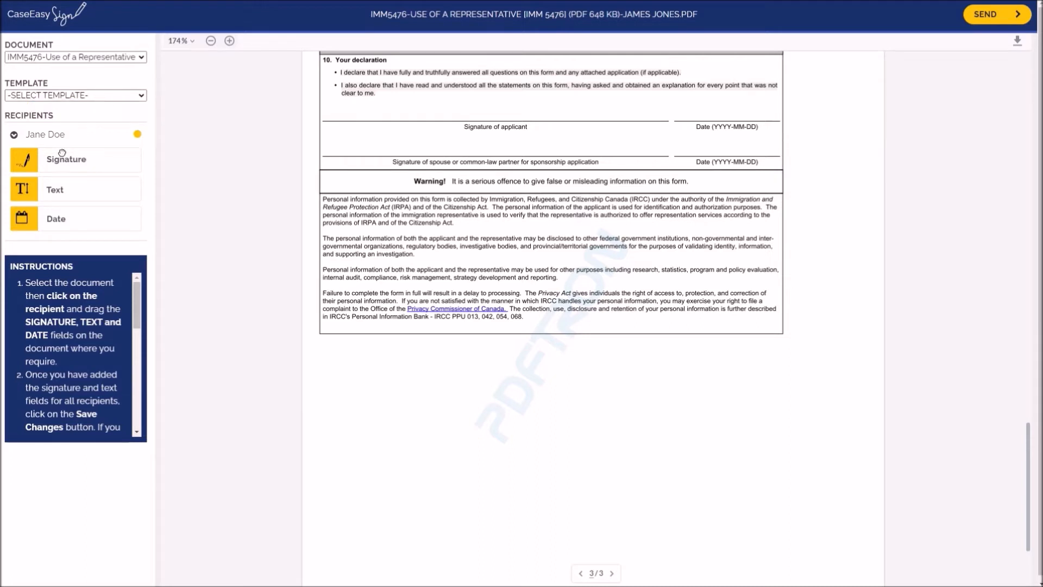
mouse_move(23, 164)
left_mouse_down()
mouse_move(446, 113)
mouse_move(476, 94)
left_mouse_up()
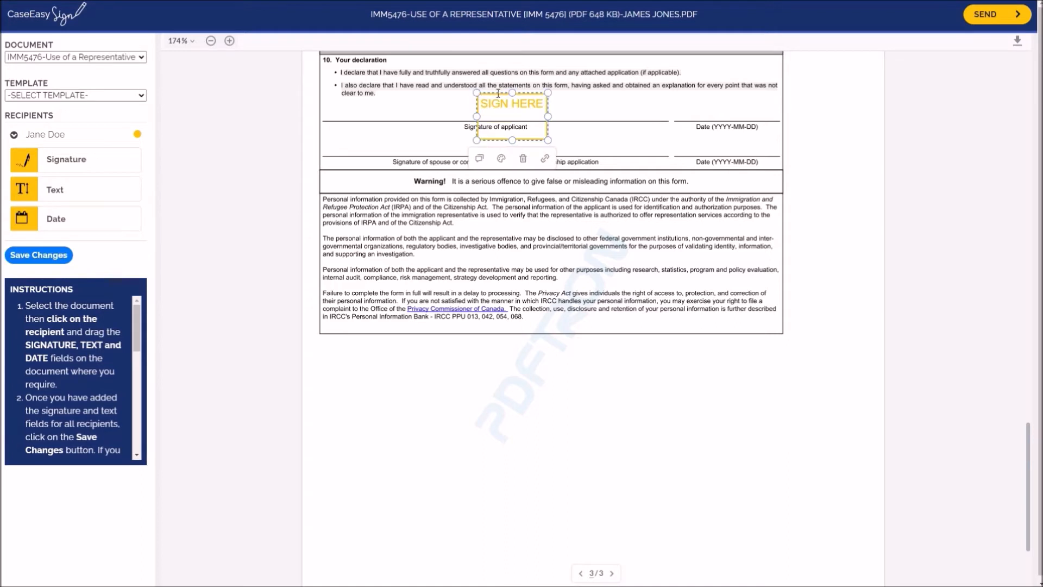
left_click_drag(547, 140, 550, 107)
left_click(517, 103)
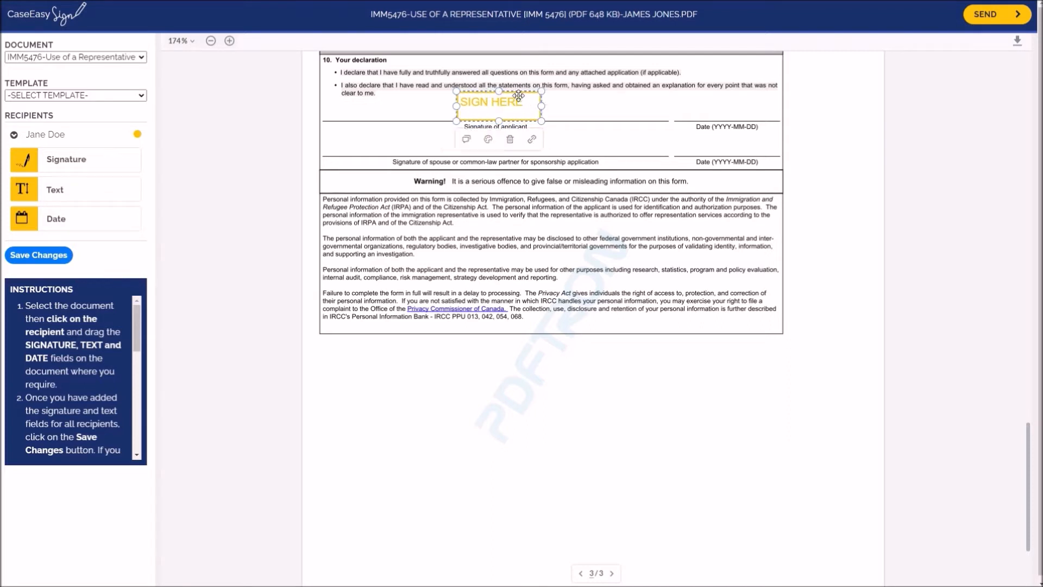
Place a date field for the recipient above the applicant's date line and save the field changes.
mouse_move(24, 219)
left_mouse_down()
mouse_move(206, 206)
mouse_move(636, 109)
mouse_move(697, 107)
left_mouse_up()
left_click_drag(811, 111, 754, 96)
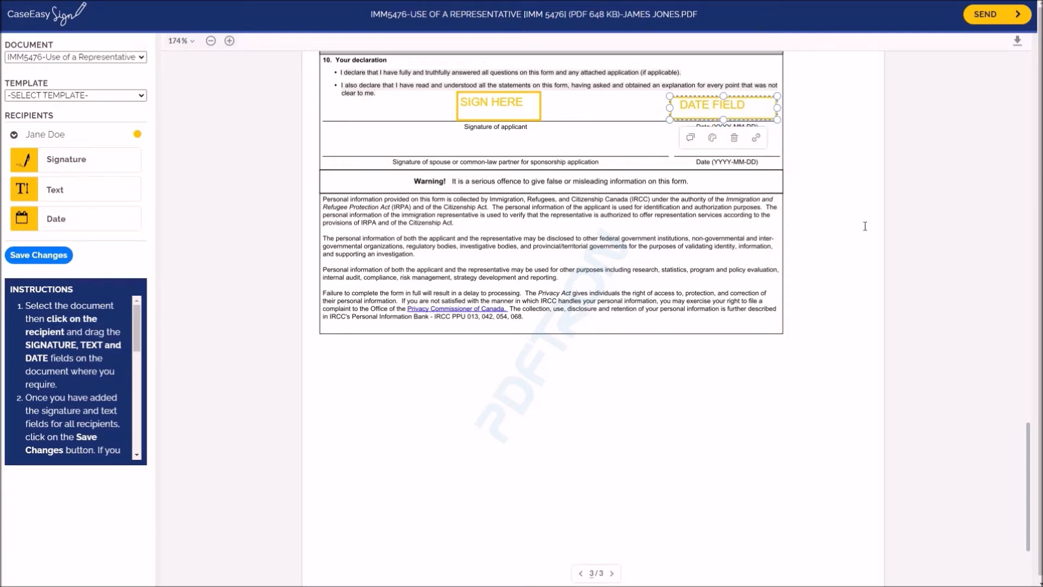
left_click(57, 260)
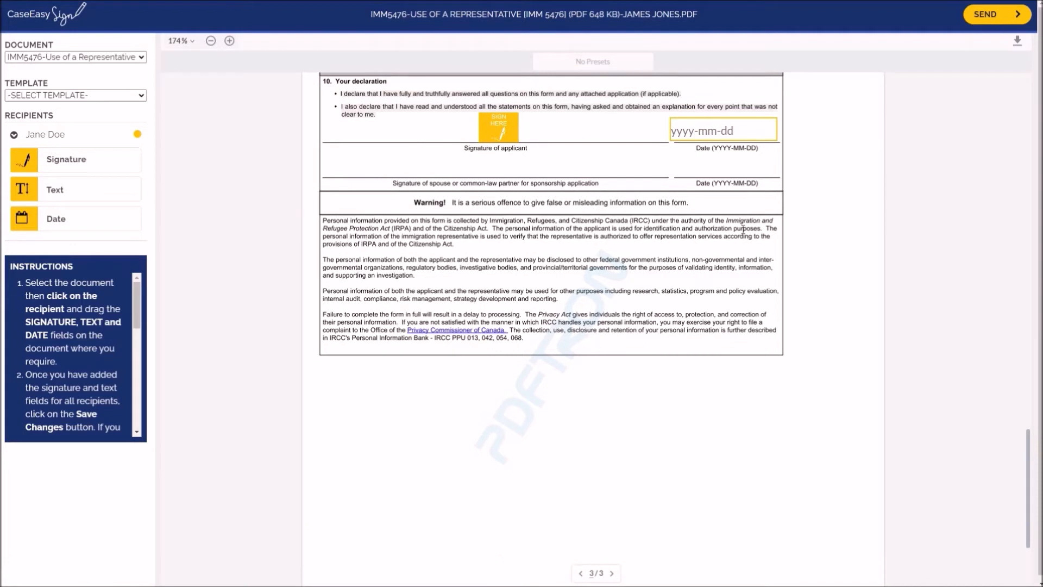
Proceed to sharing the document and save it as a template under the name Use of a Representative Template.
left_click(970, 18)
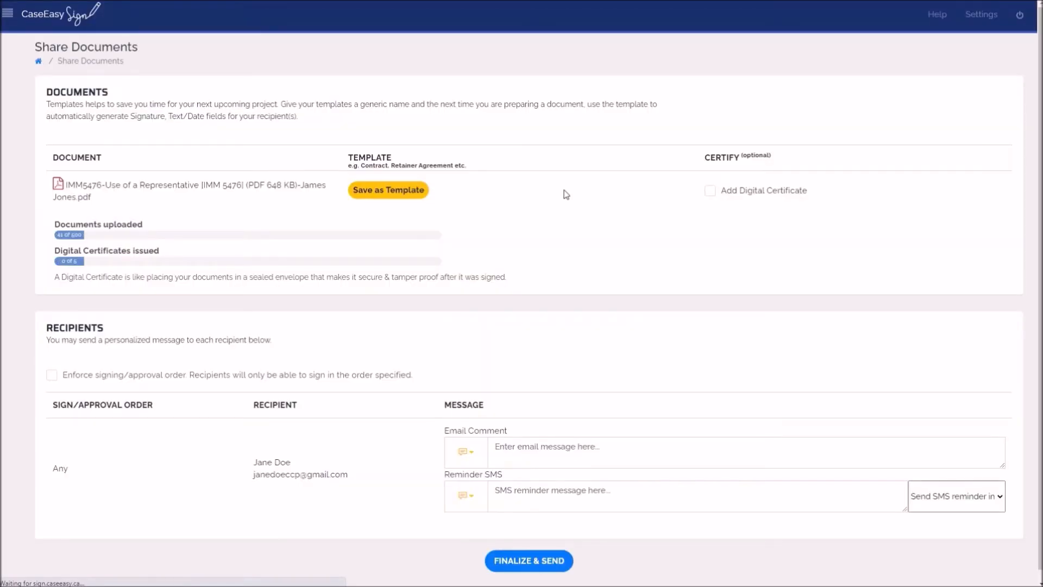
left_click(424, 188)
type("Use of")
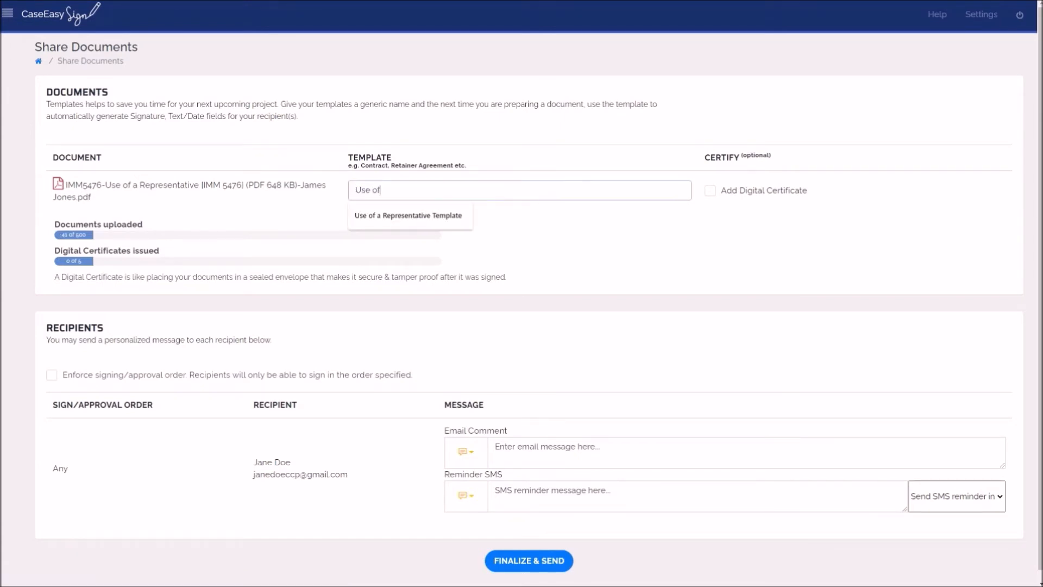
key("Down")
key("Return")
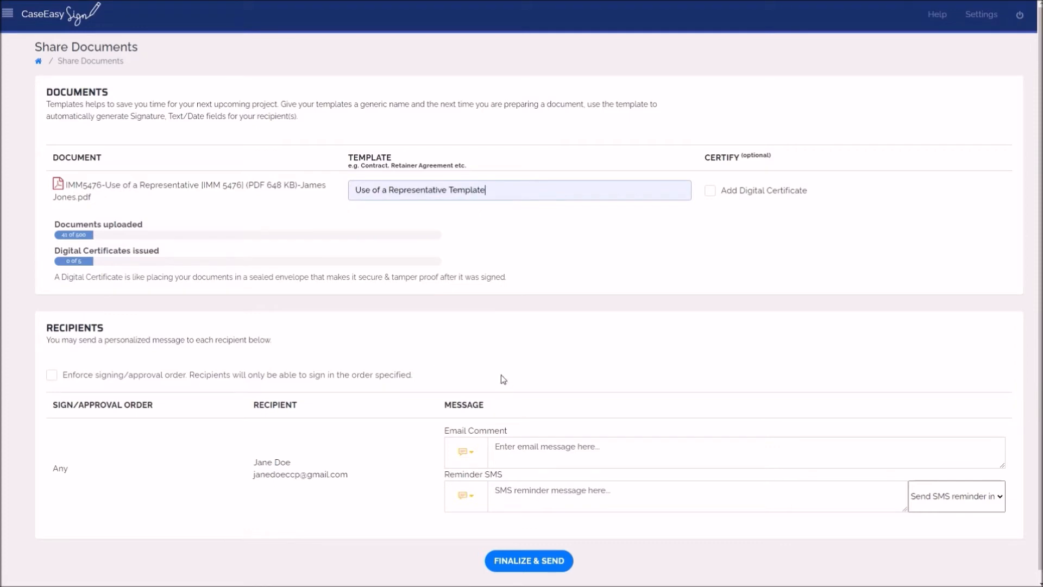
Write an e-mail comment greeting the recipient by first name with "please sign the attached", and finalize and send the request.
left_click(524, 448)
type("Hi Jane, pleas")
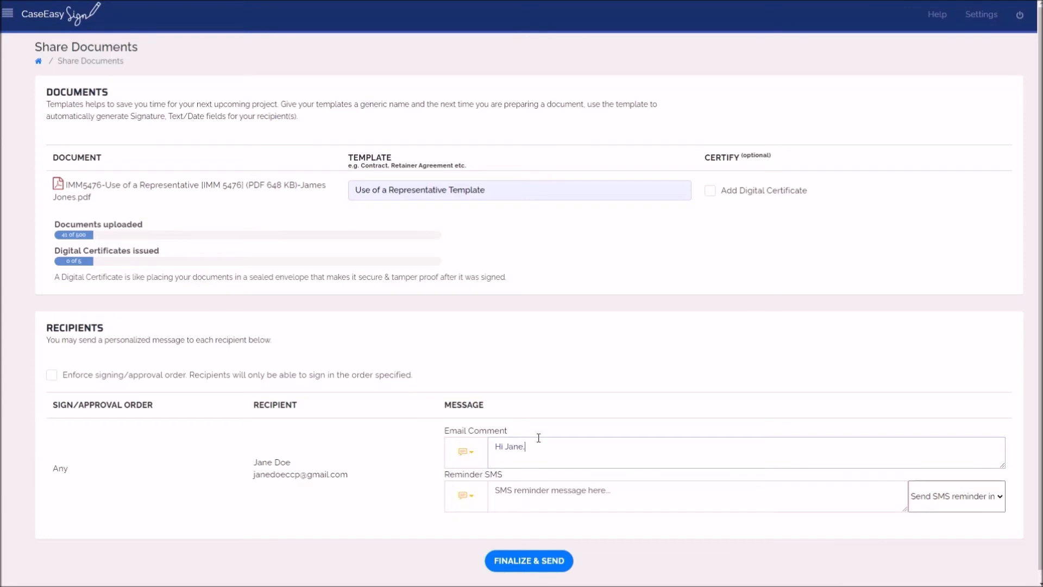
type("ign the attached")
left_click(542, 561)
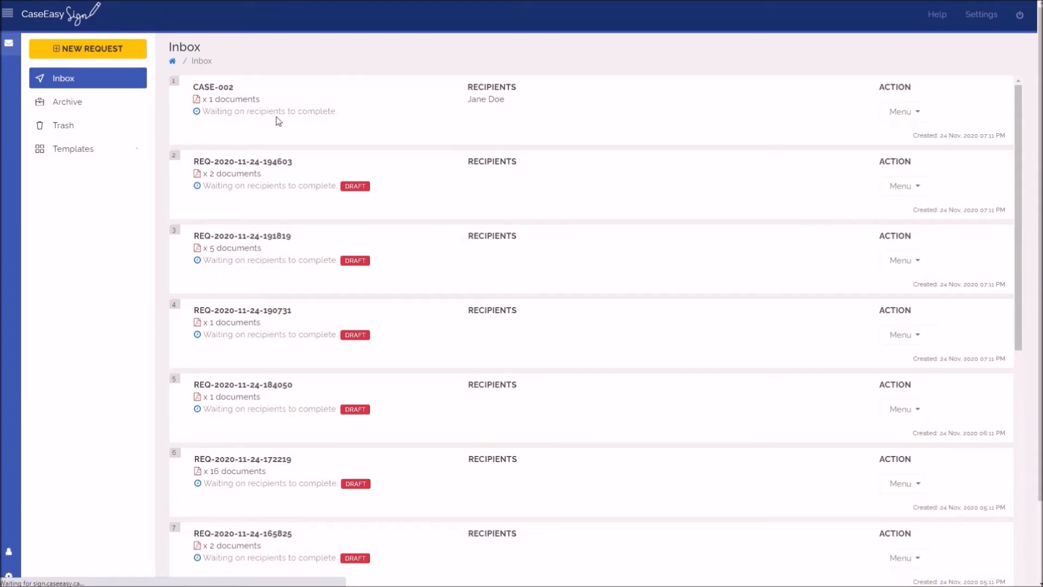
List the documents in the CASE-002 request in the inbox and open its action menu.
left_click(239, 101)
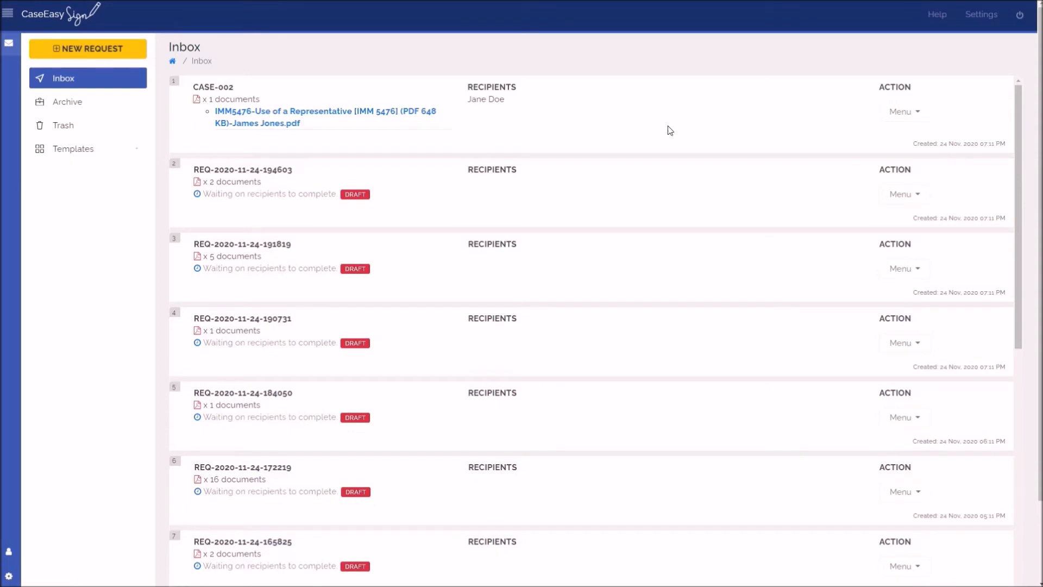
left_click(896, 112)
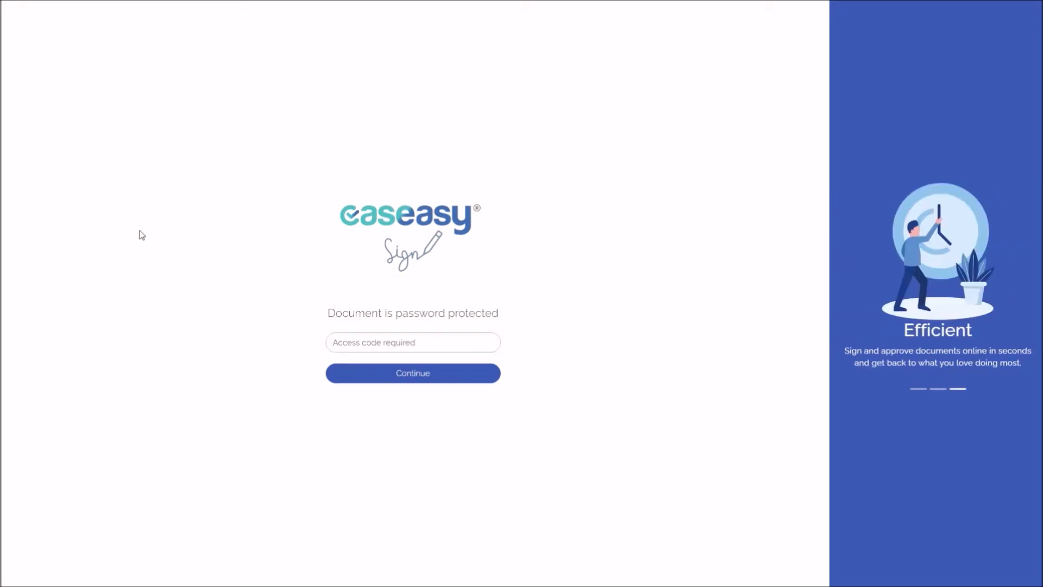
Enter the access code as the recipient, agree to use electronic records and signatures, and begin the document review.
type("•••••••")
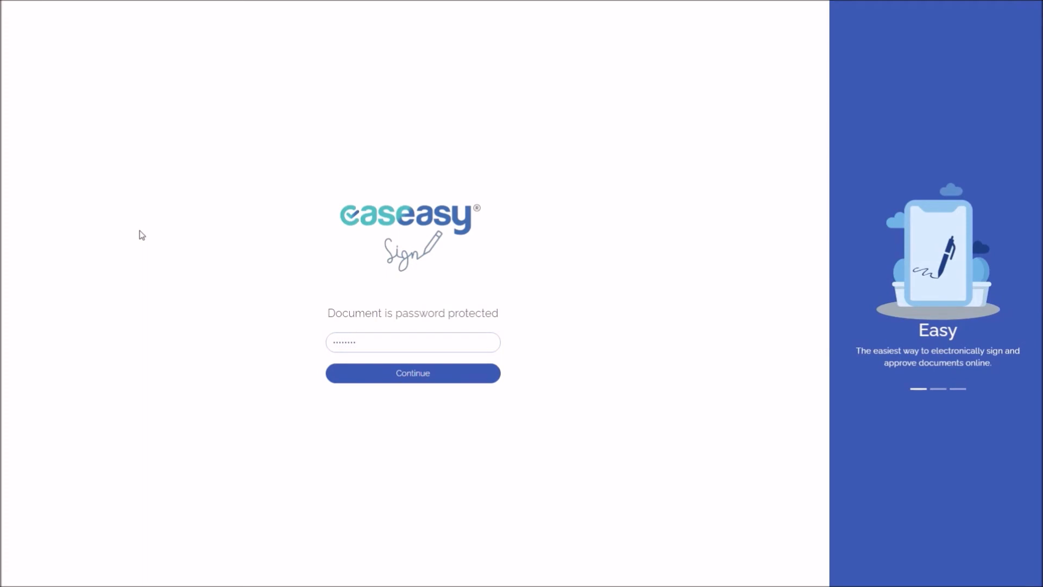
left_click(399, 379)
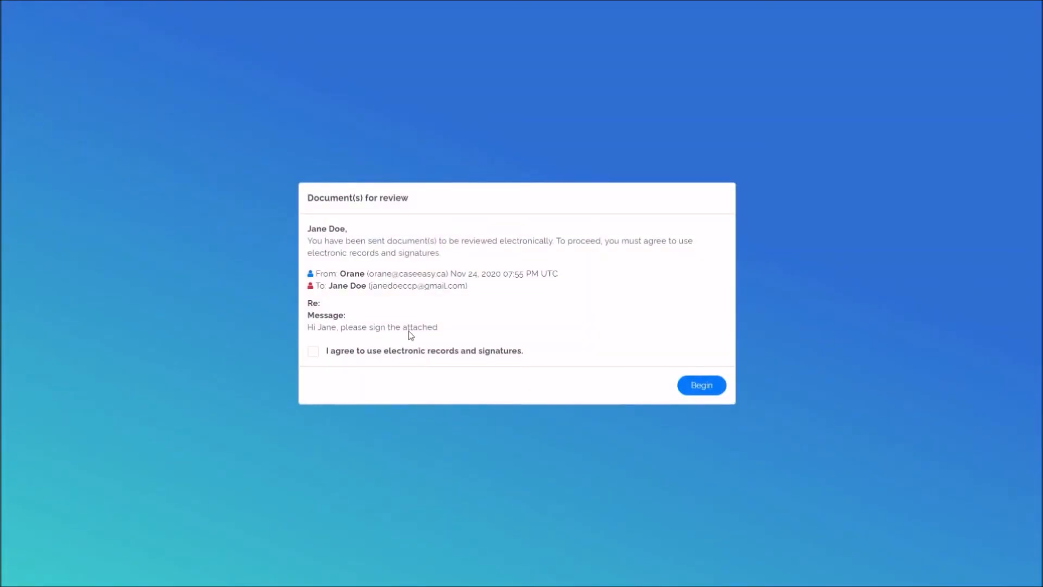
left_click(447, 356)
left_click(698, 385)
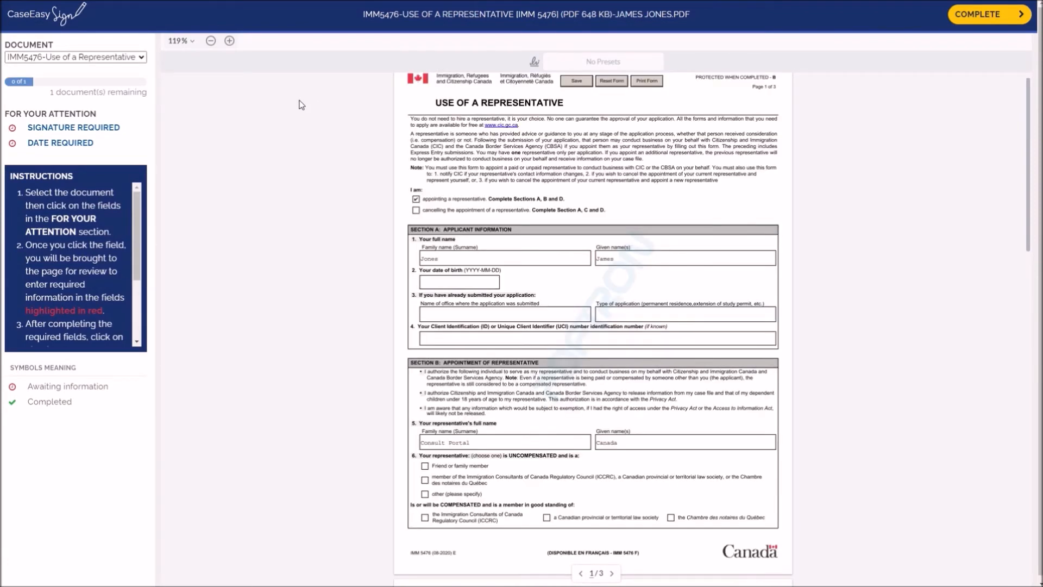
Delete the saved signature and sign the Signature of applicant field with a newly drawn black first-name signature.
left_click(111, 130)
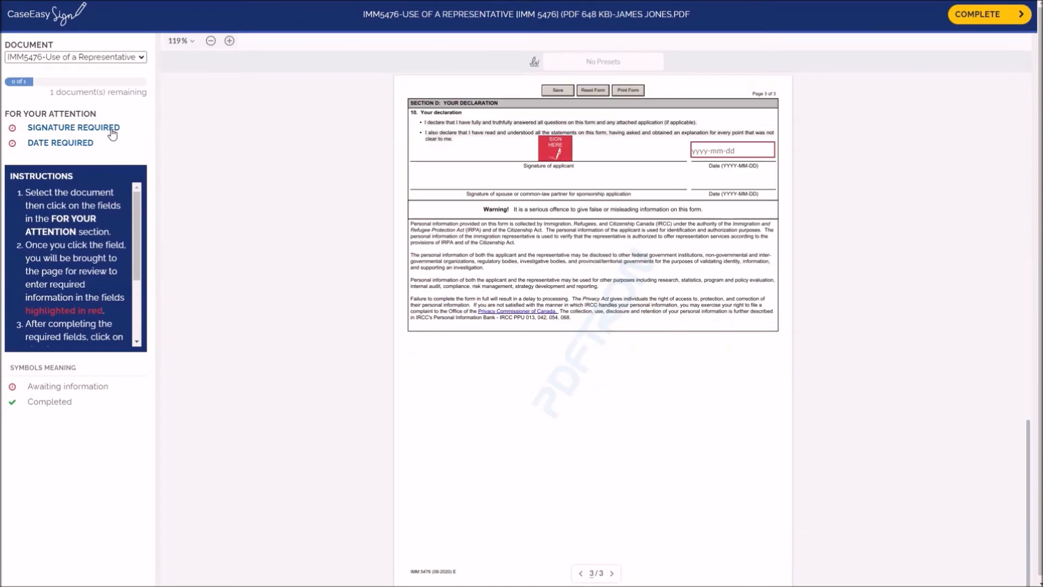
left_click(555, 152)
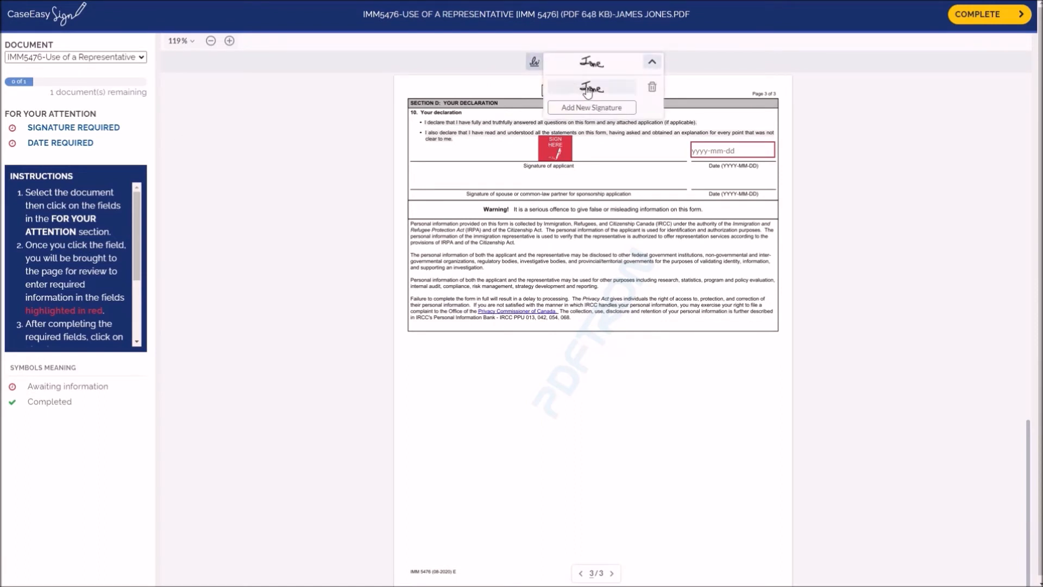
left_click(652, 87)
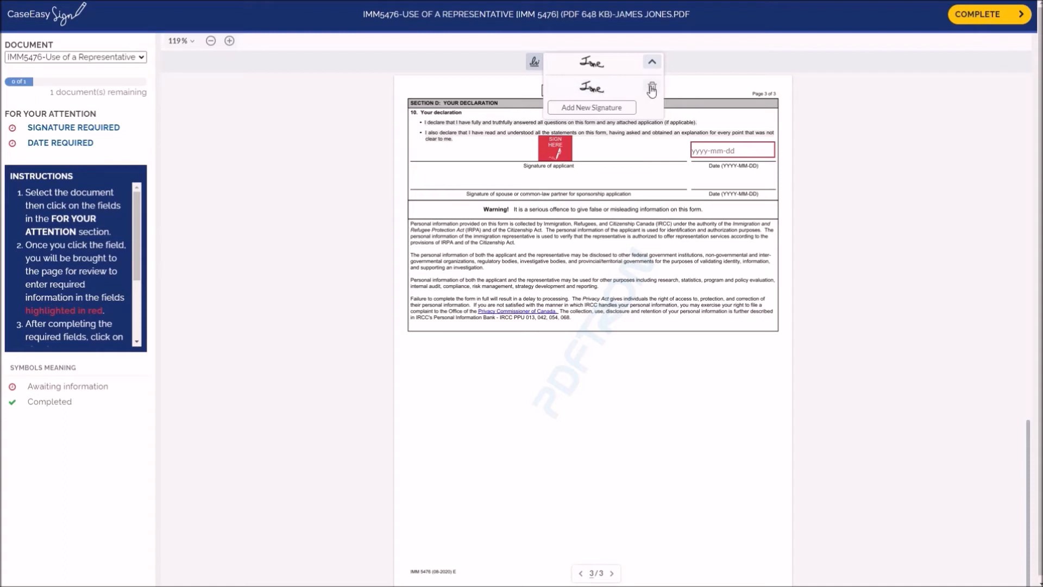
left_click(567, 145)
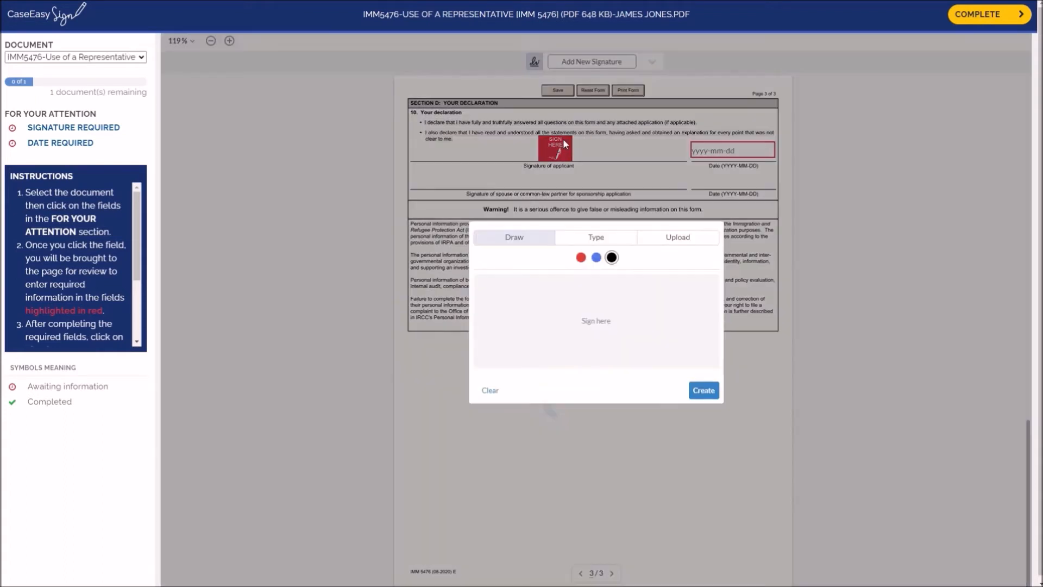
mouse_move(495, 298)
left_mouse_down()
mouse_move(533, 288)
mouse_move(509, 324)
mouse_move(545, 316)
mouse_move(560, 332)
mouse_move(577, 321)
mouse_move(586, 332)
mouse_move(598, 309)
mouse_move(640, 326)
left_mouse_up()
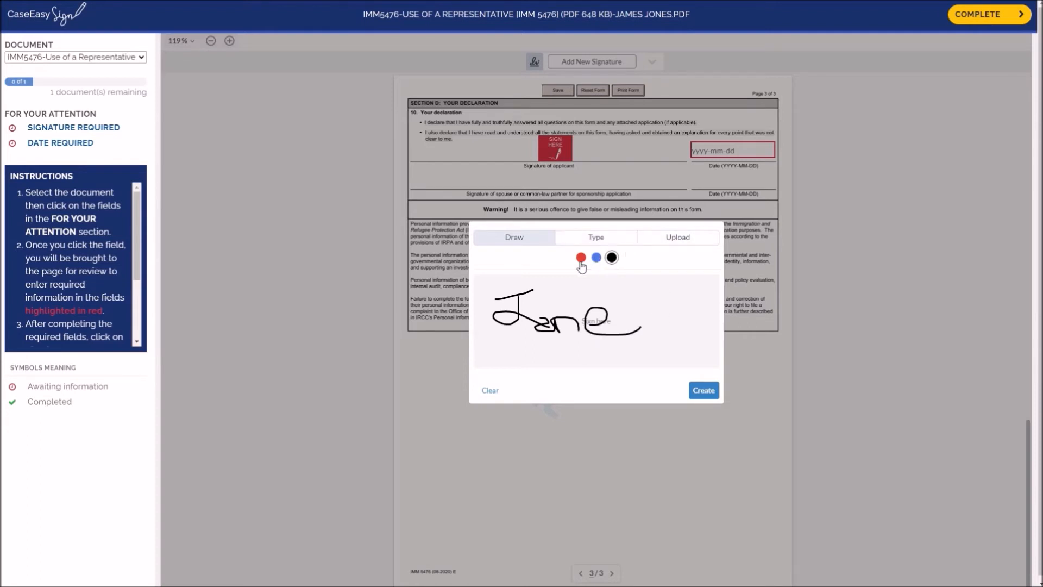
left_click(703, 390)
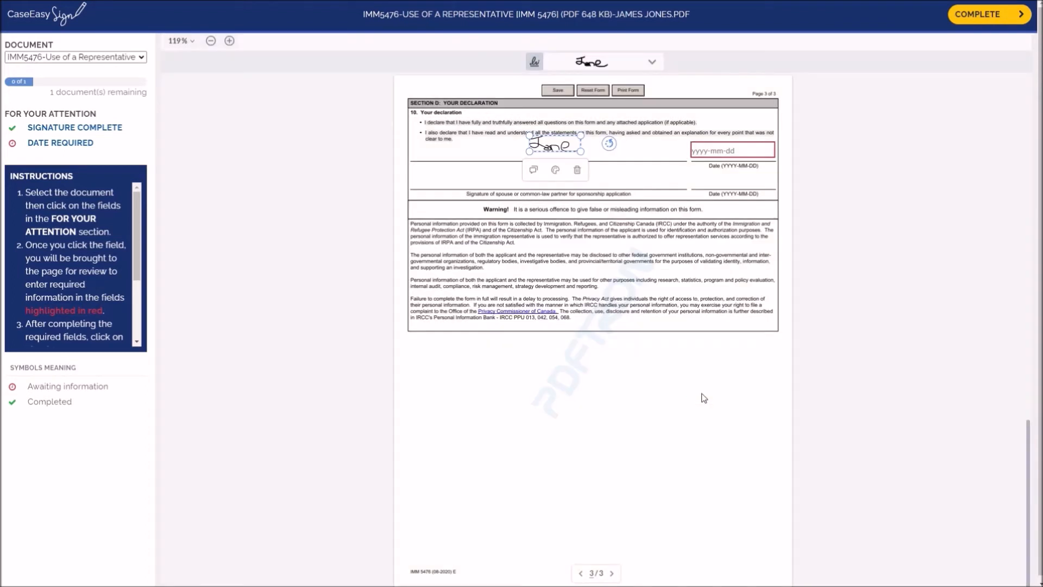
Set the applicant's date to 2020-11-24 and move the signature slightly down onto its line.
left_click(721, 152)
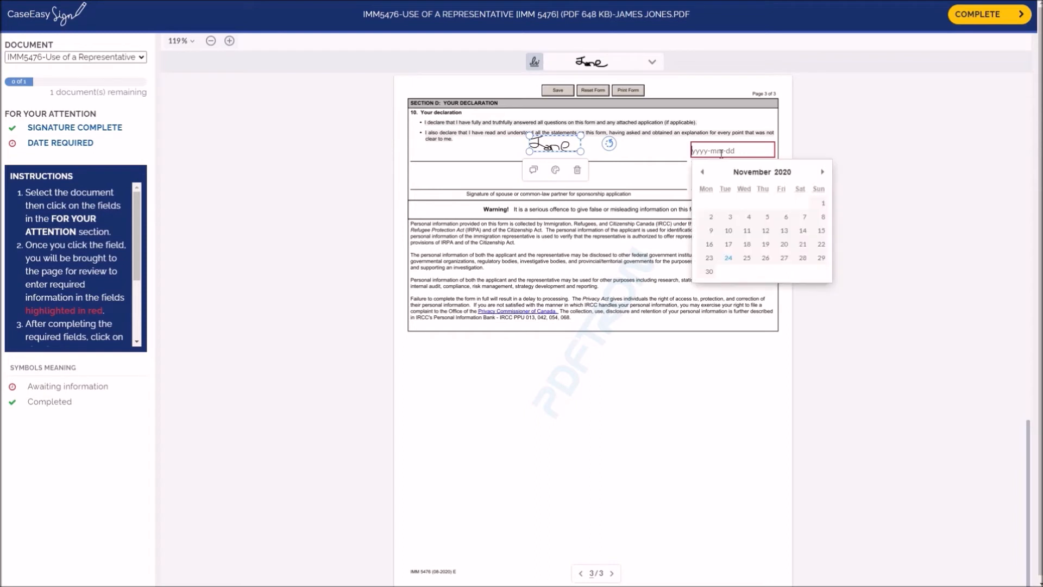
left_click(728, 259)
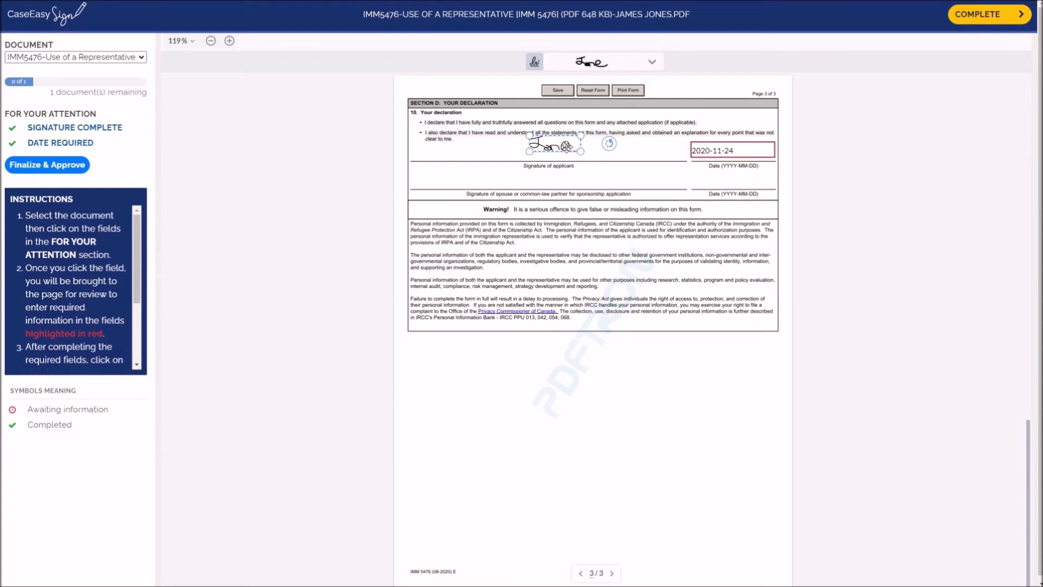
left_click_drag(564, 153, 563, 153)
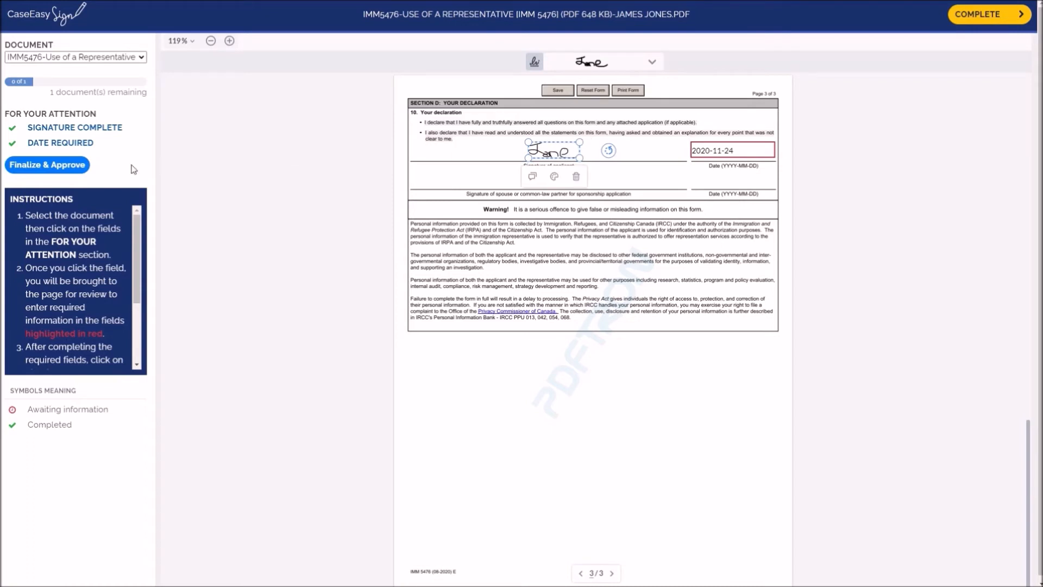
Finalize and approve the signed document and complete the signing session.
left_click(47, 168)
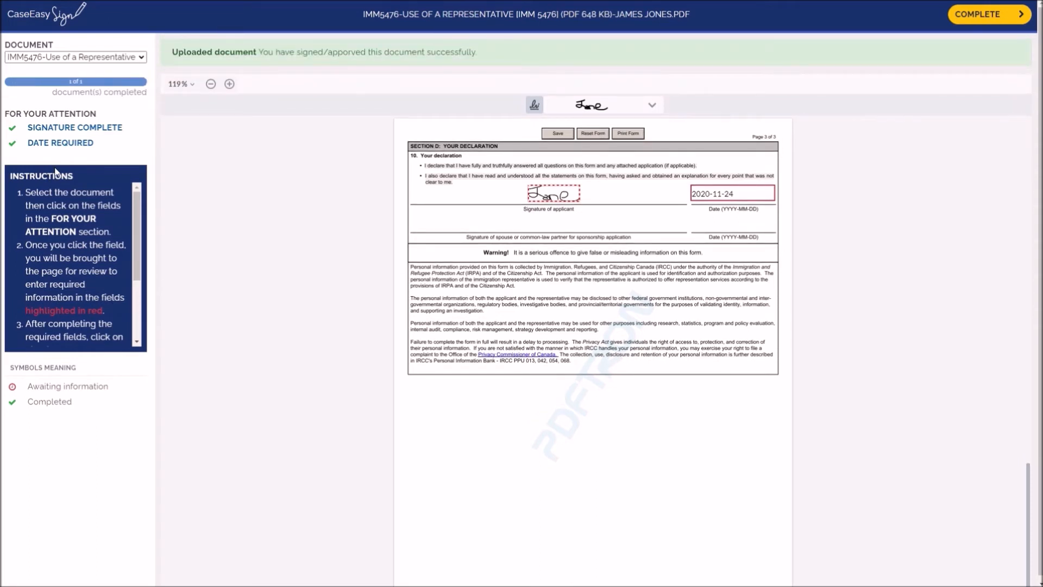
left_click(961, 17)
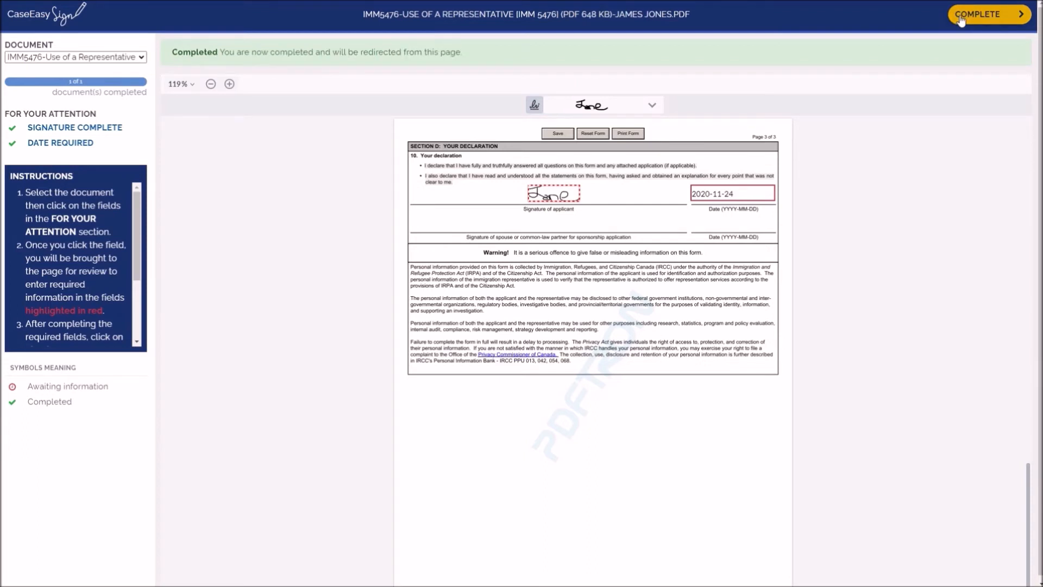